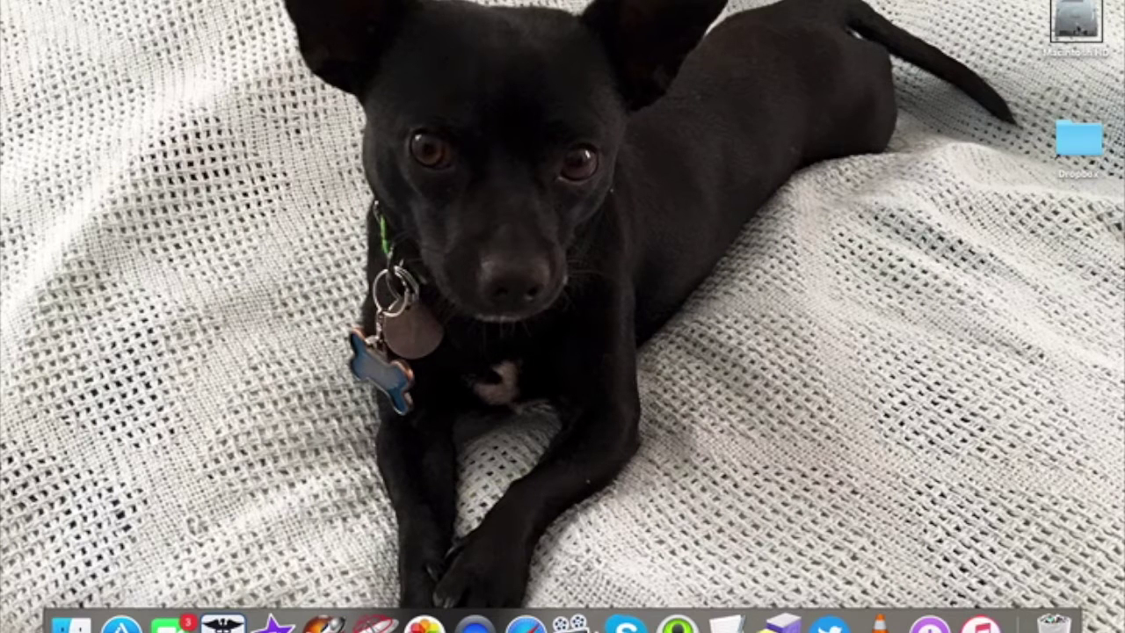
- In Nicecast, set the broadcast volume to maximum and show the iTunes source settings
key(super+Tab)
key(super+Tab)
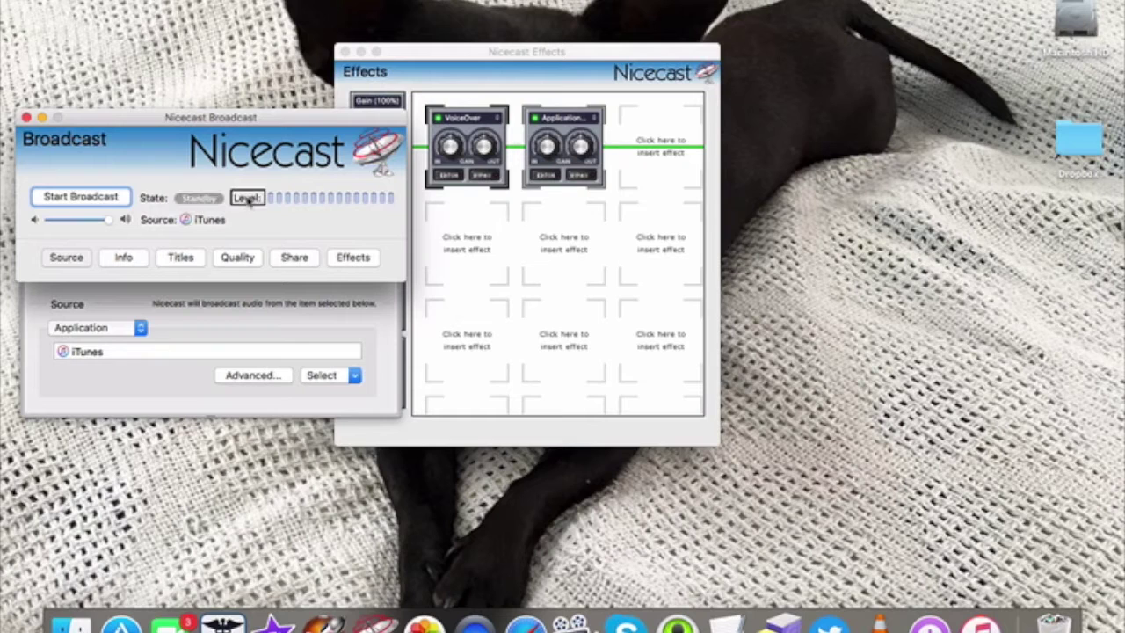
click(40, 220)
click(125, 220)
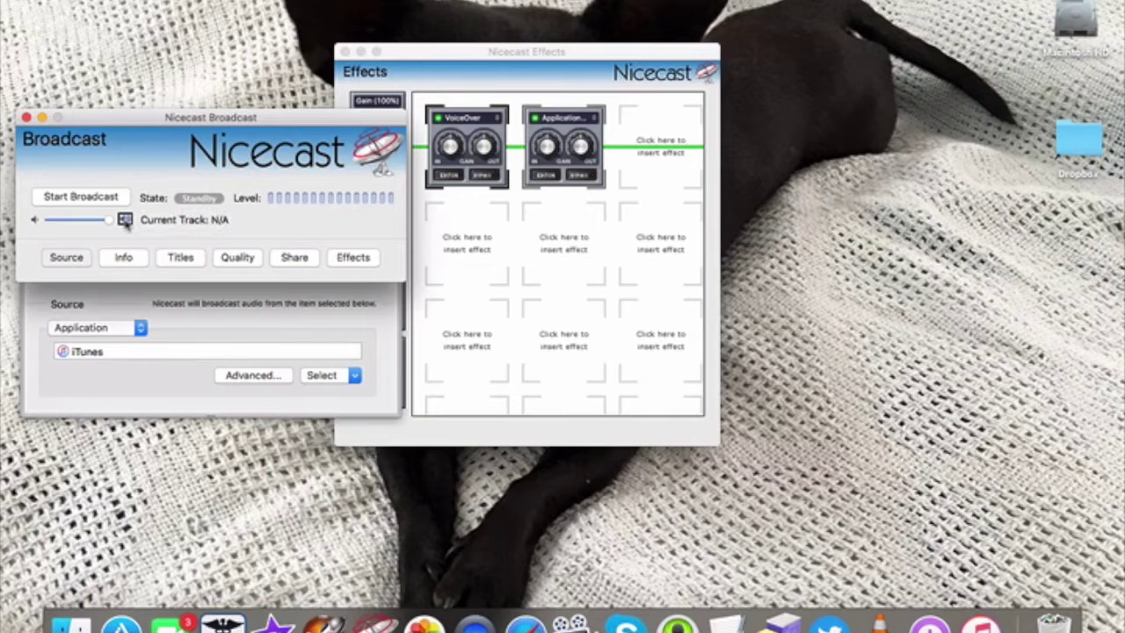
click(67, 264)
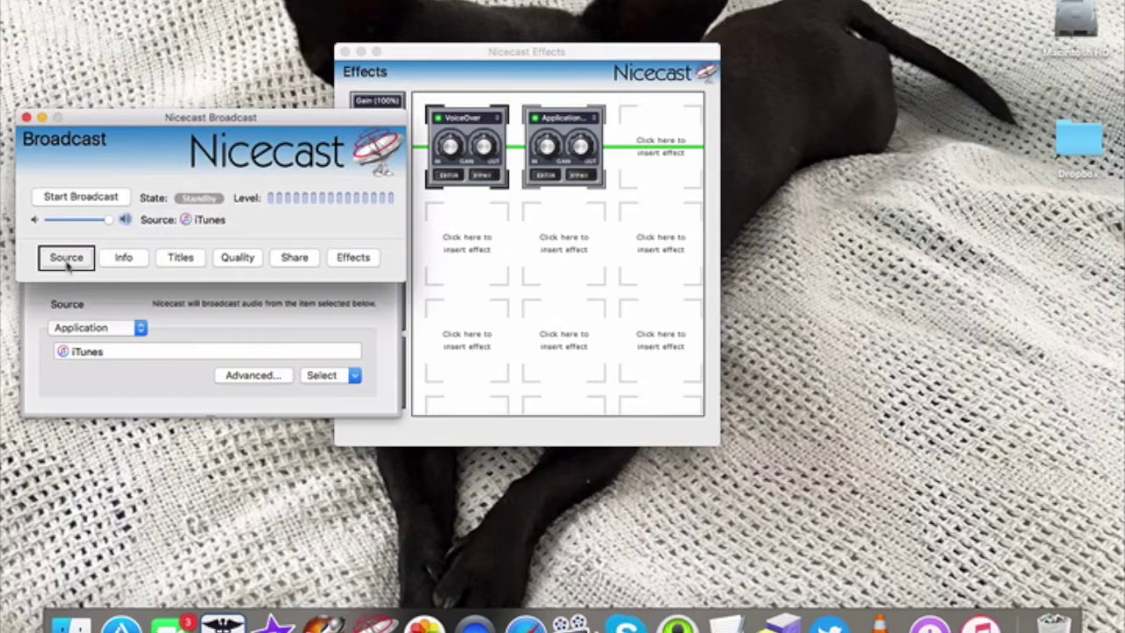
- Review the stream info, then show Track Titles displaying Artist and Title without Album
click(123, 260)
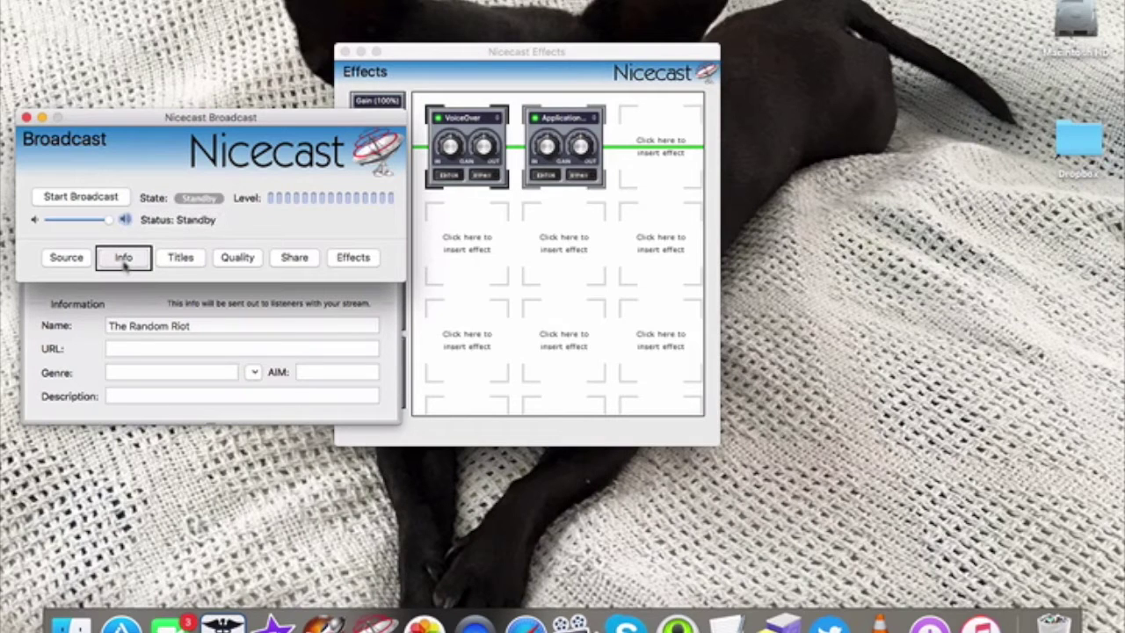
click(181, 262)
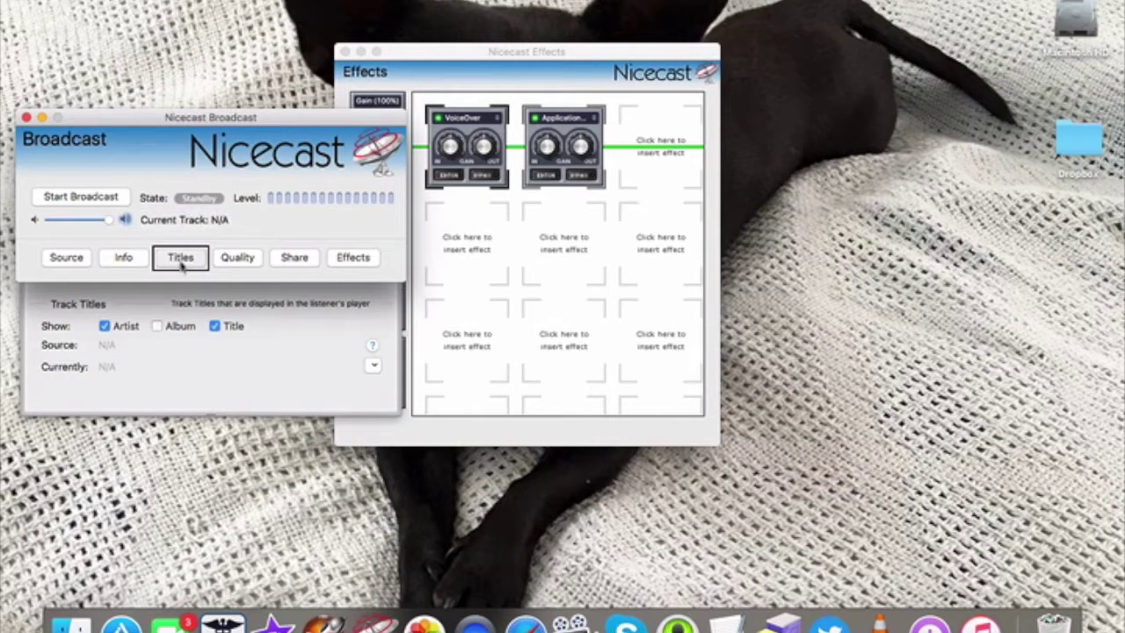
- View the Custom quality settings (128 Kbps, 44.100 Khz, Stereo), then the Share addresses
click(237, 260)
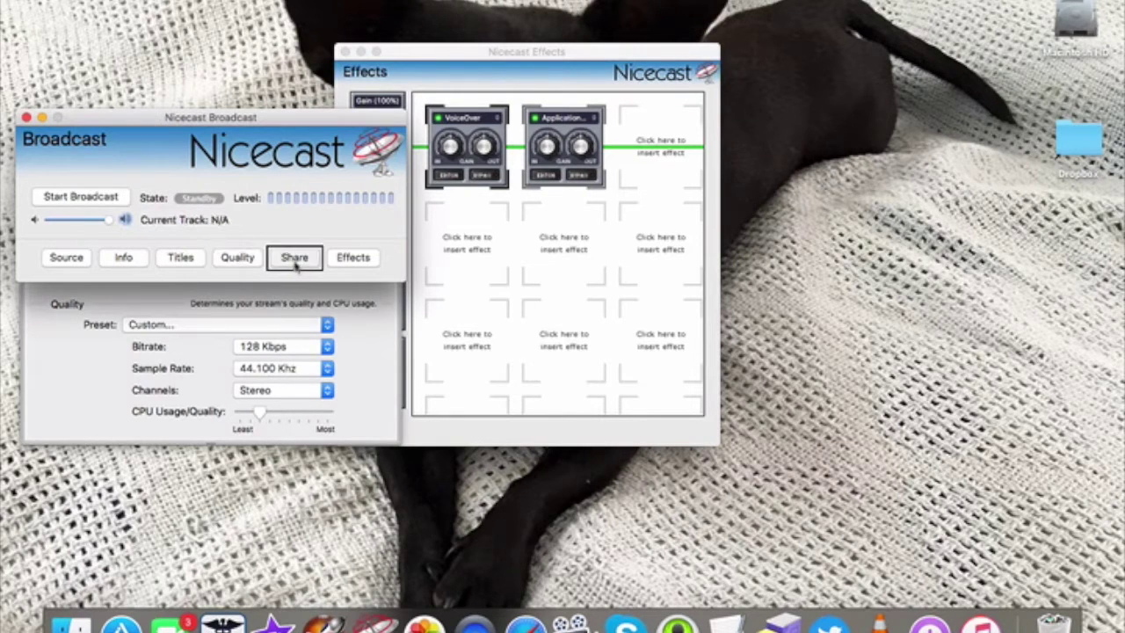
click(353, 258)
- Check the Internet and Local listen addresses, return to the iTunes source, and open Server settings
click(295, 262)
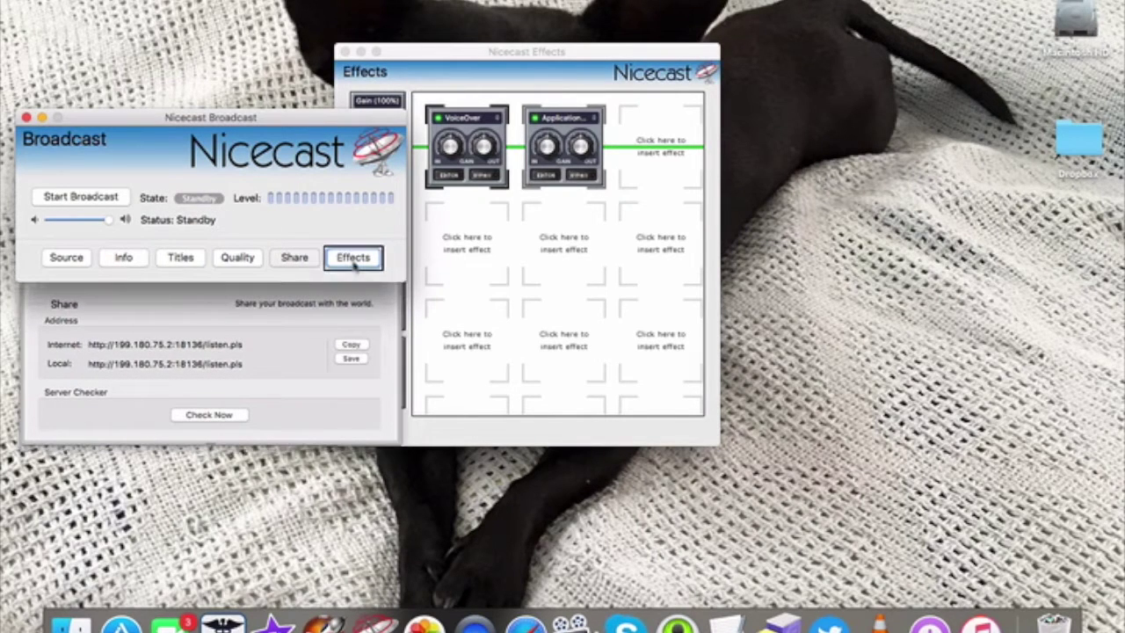
click(296, 259)
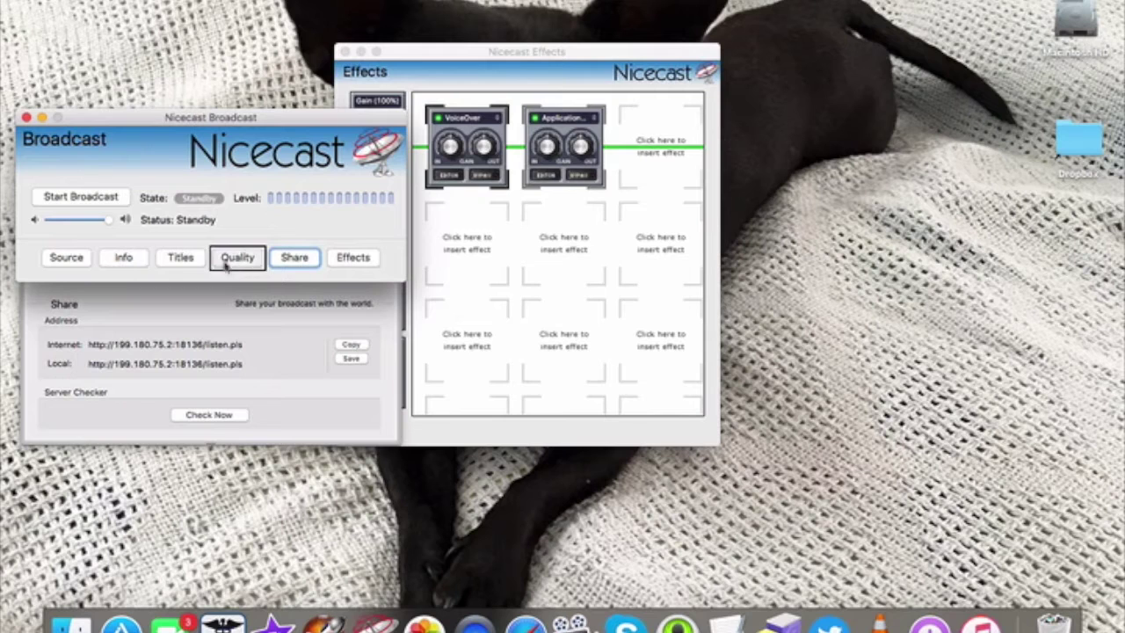
click(66, 260)
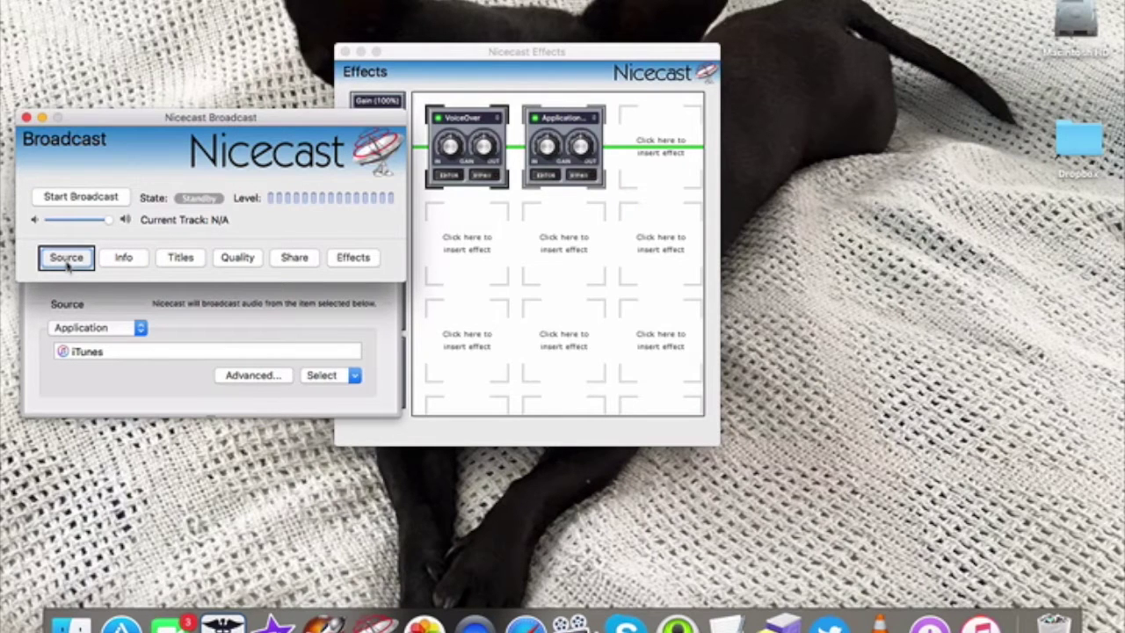
key(super+3)
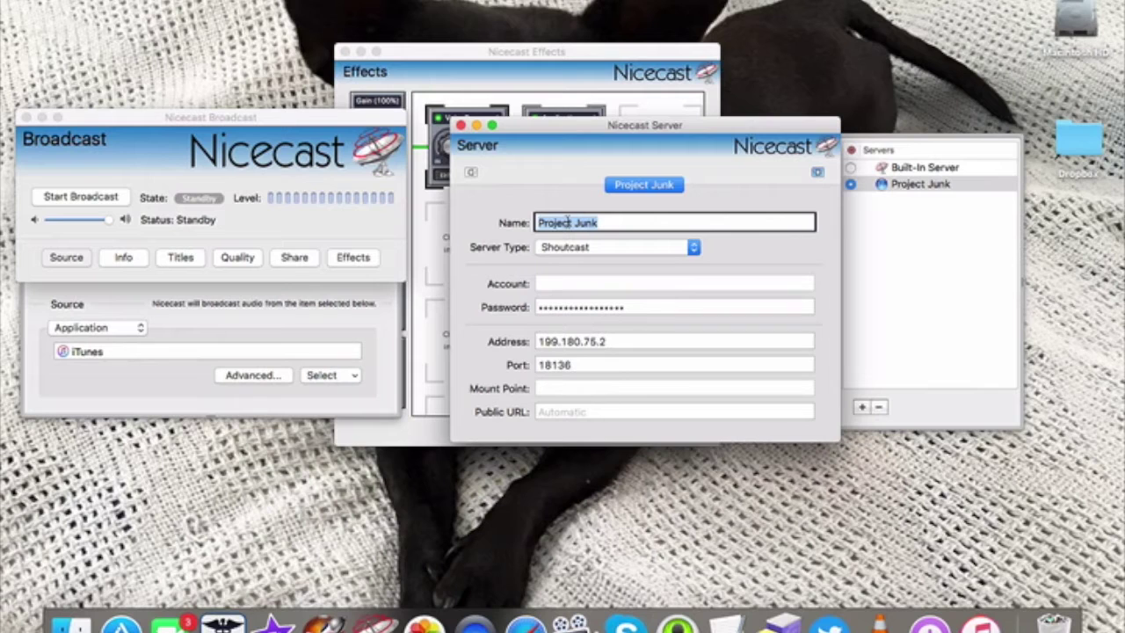
- Select the Project Junk Shoutcast server (199.180.75.2, port 18136) in the servers list
click(903, 236)
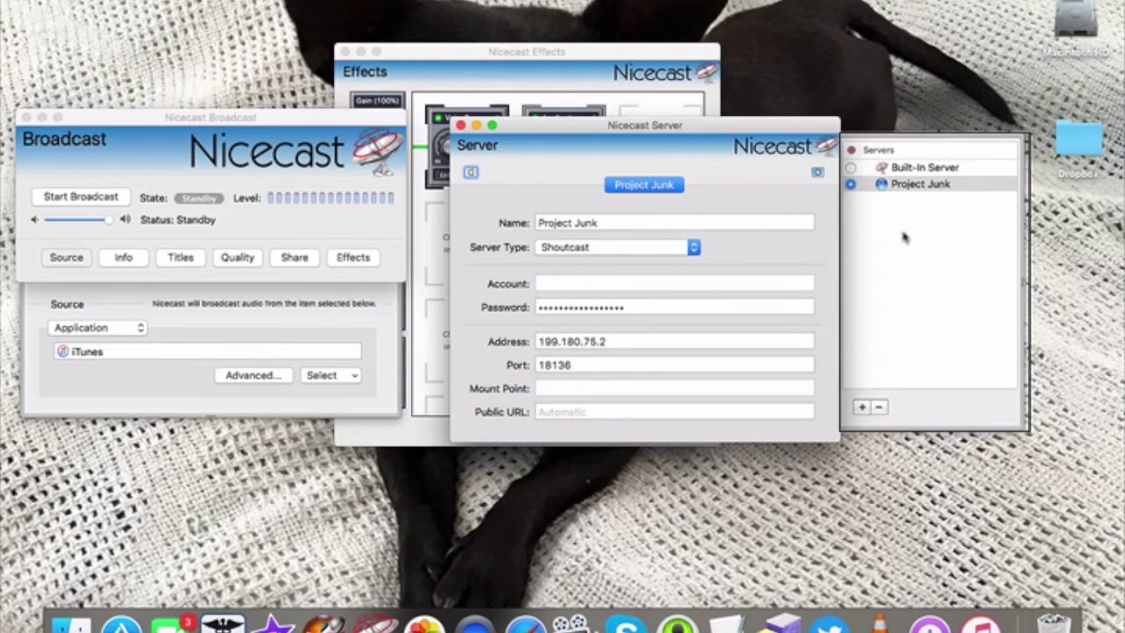
- Close the Server window and open the Application Mixer showing Skype with a midway crossfade
click(67, 260)
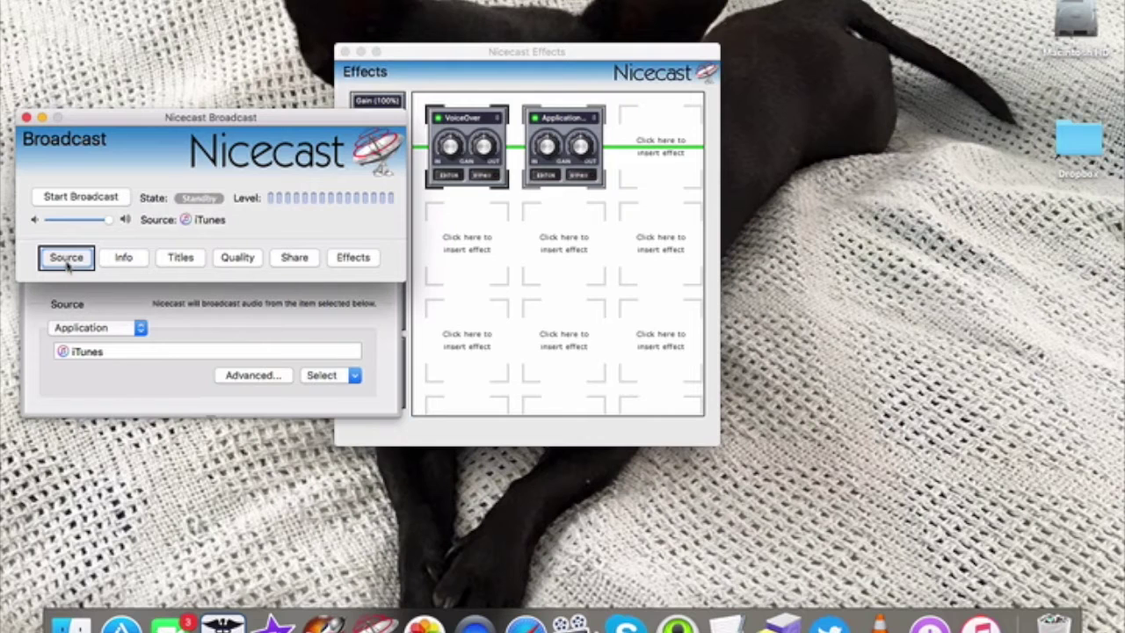
click(558, 312)
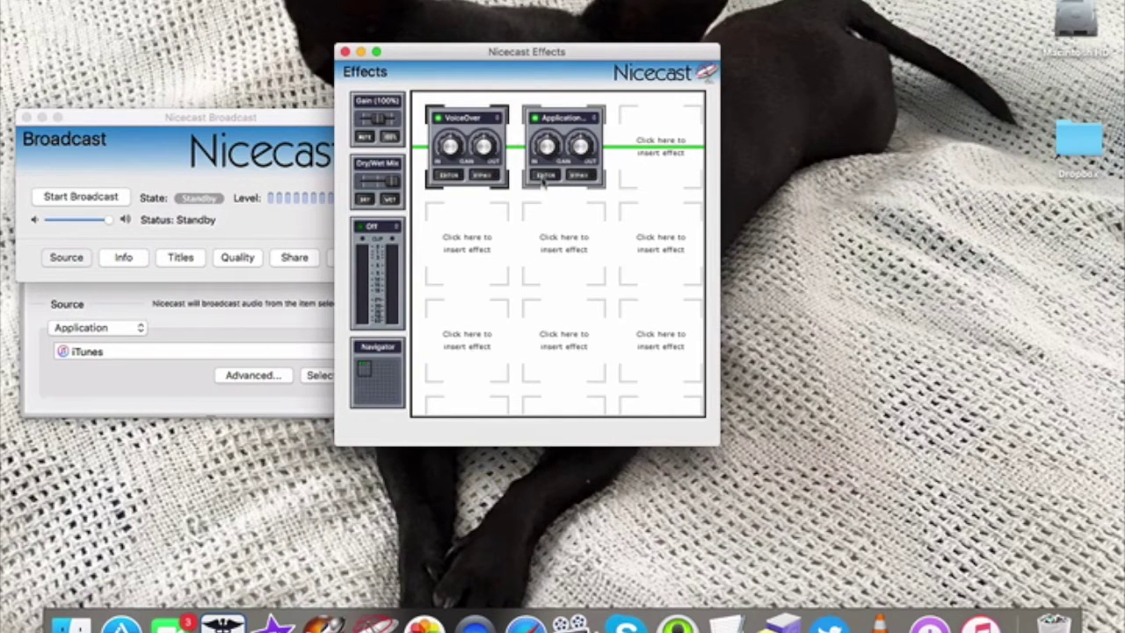
click(543, 176)
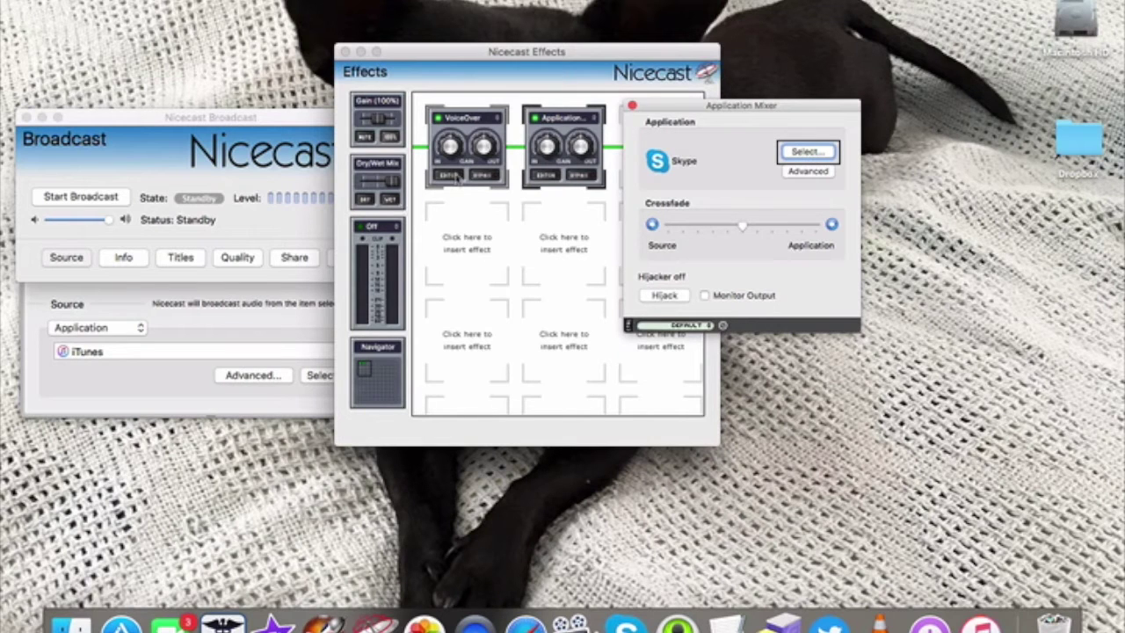
click(448, 180)
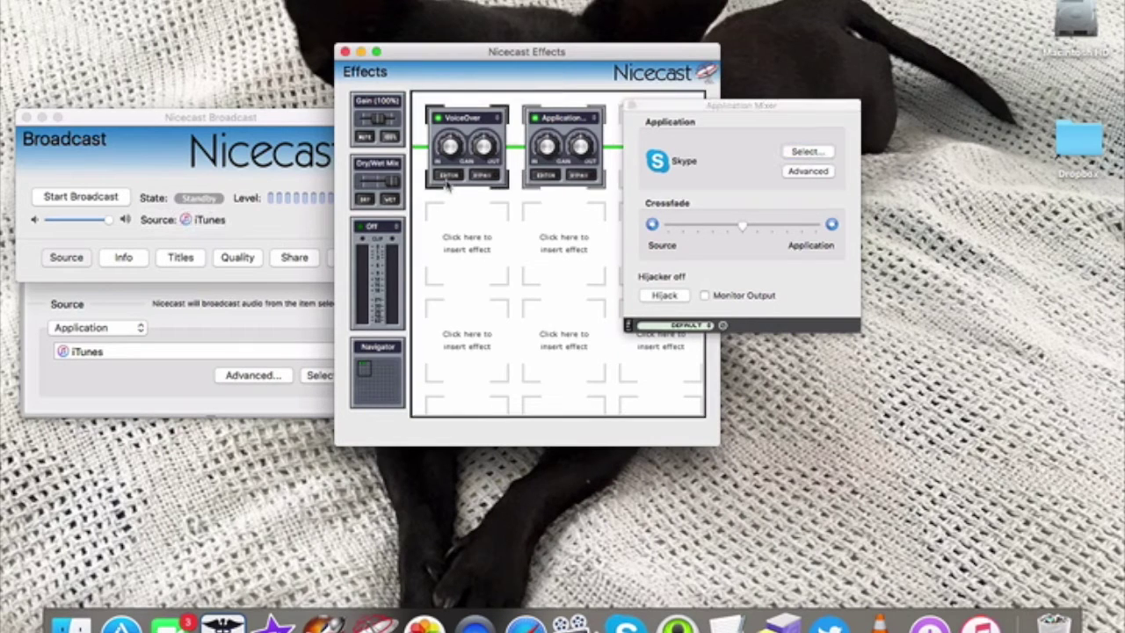
- Set the VoiceOver effect's input device to Samson GoMic and bring the Application Mixer forward
click(447, 179)
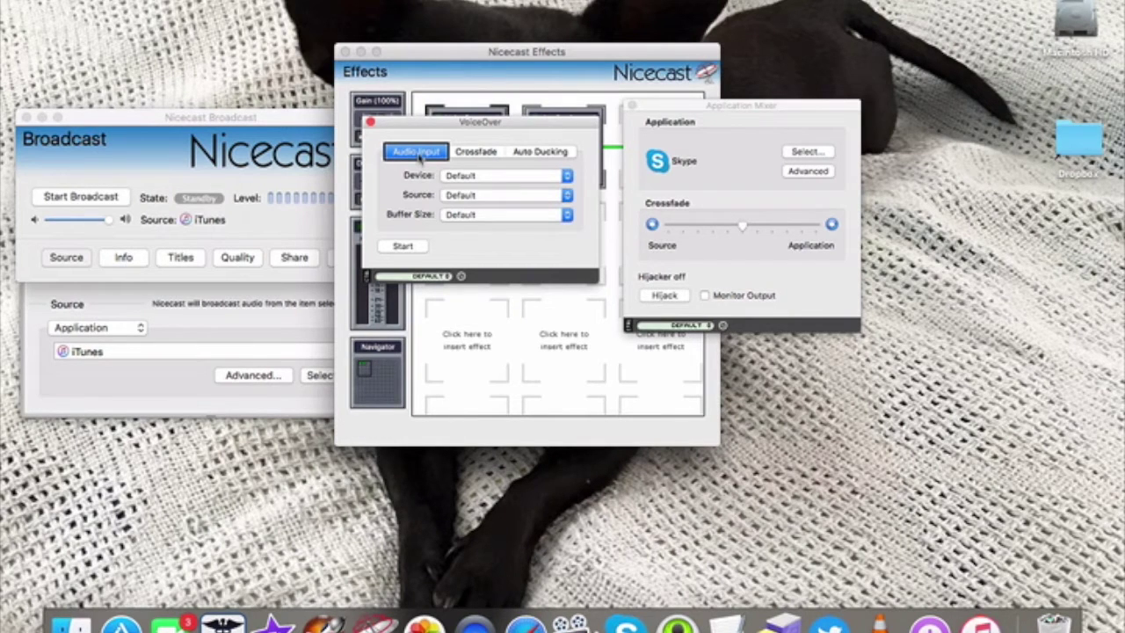
click(507, 179)
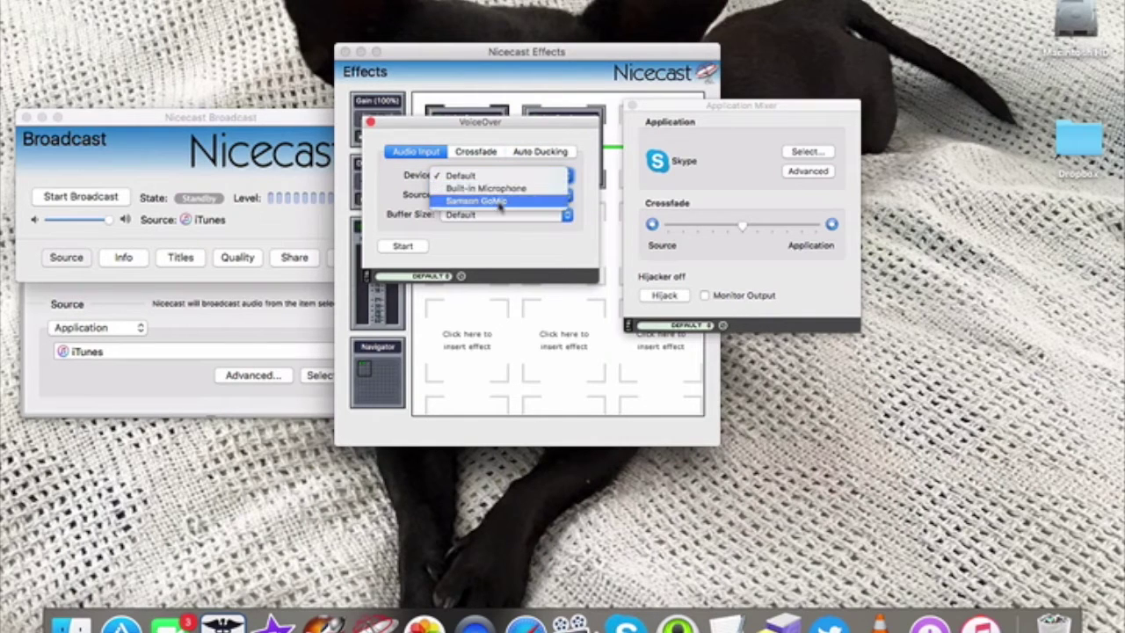
click(502, 203)
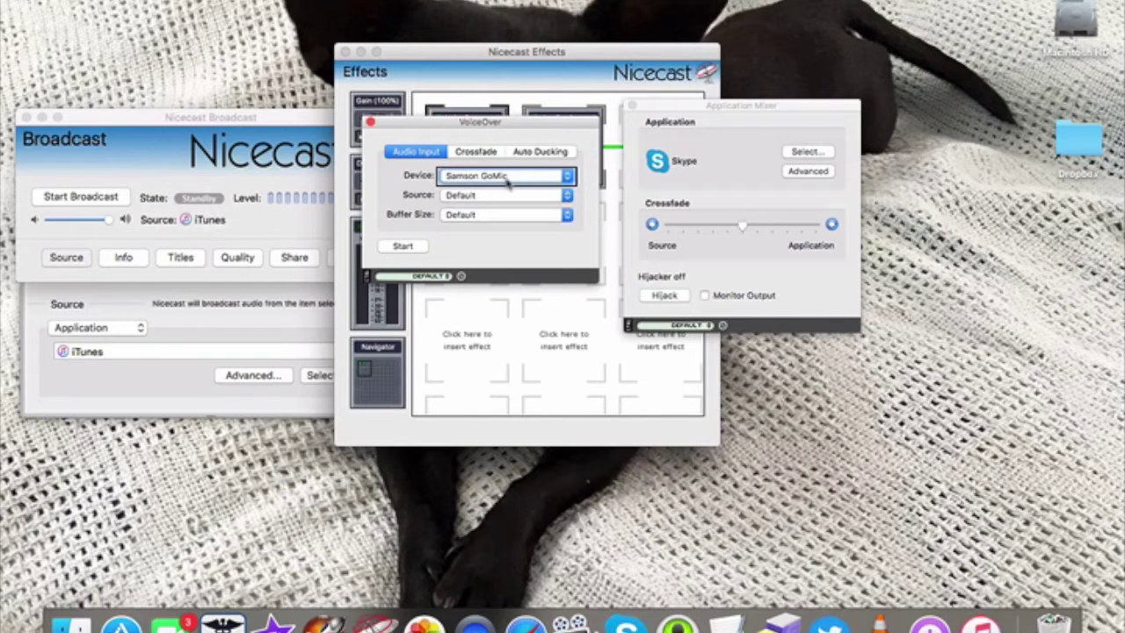
click(745, 125)
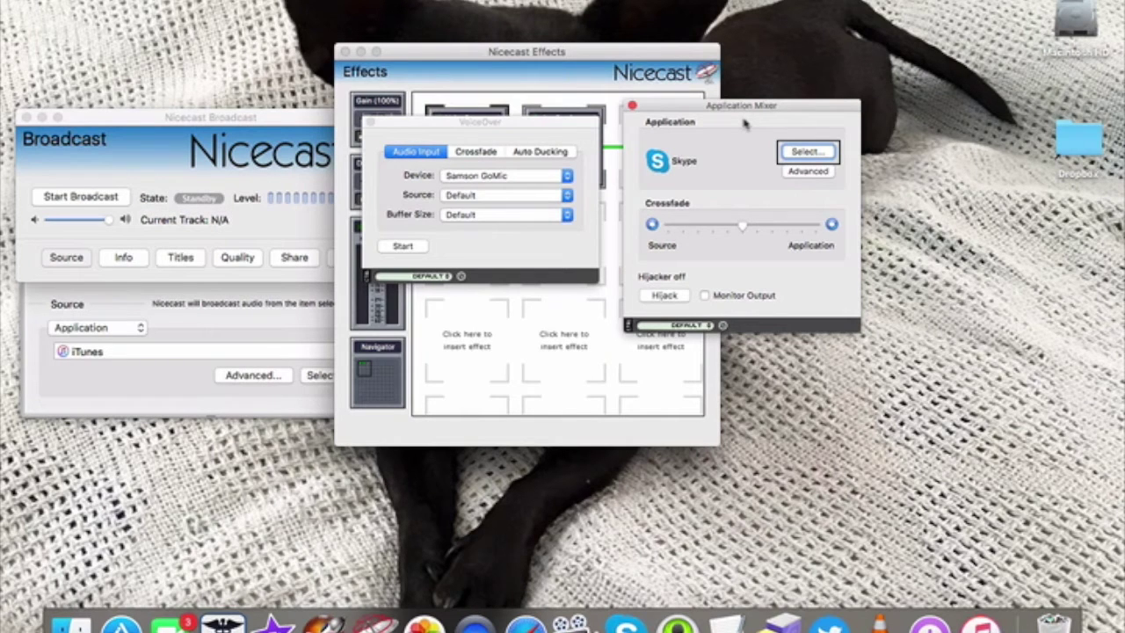
- Switch to iTunes and pick up 'The Random Riot - On Air' in the riot May 3 playlist
key(super+Tab)
key(super+Tab)
key(super+Tab)
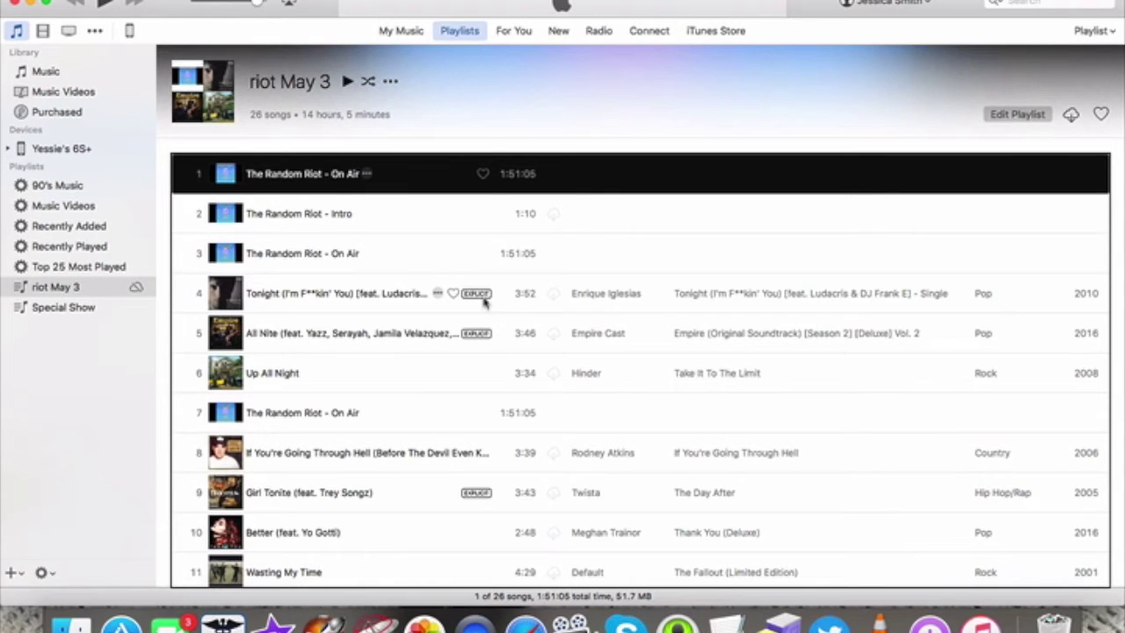
drag(369, 181, 369, 182)
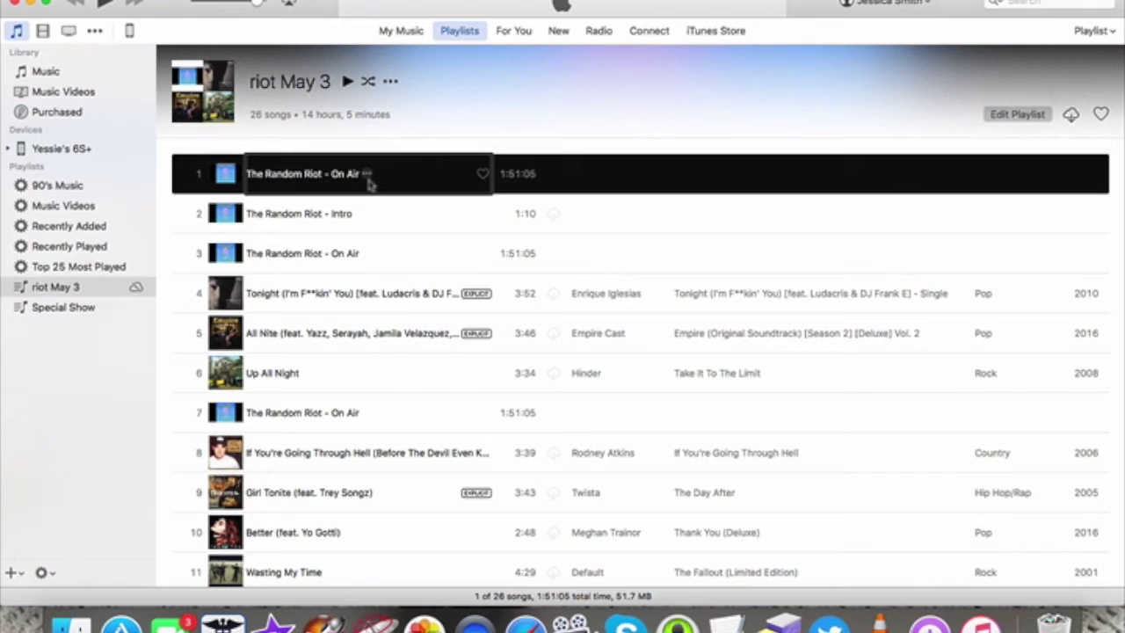
- Return to Nicecast and move focus to the VoiceOver panel's Start button
key(super+Tab)
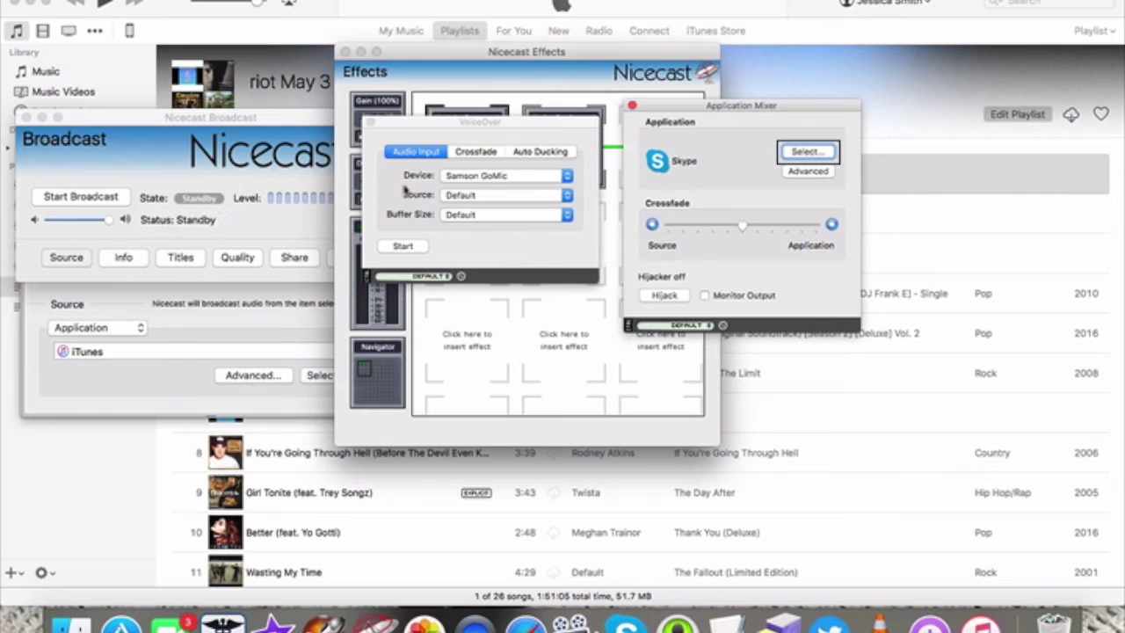
click(449, 141)
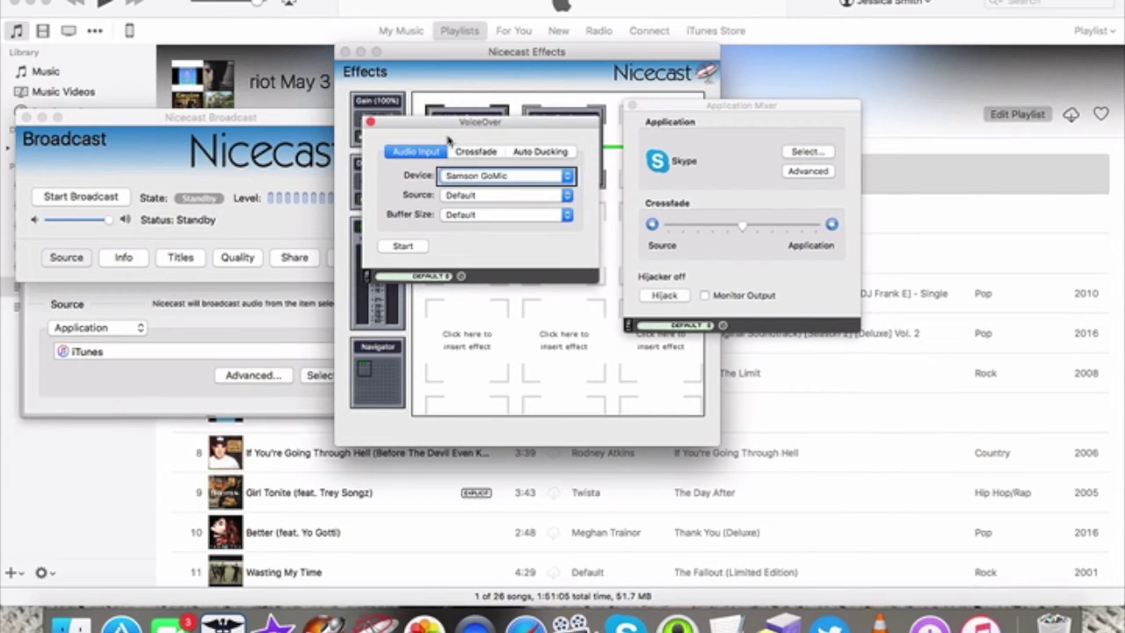
key(Tab)
key(Tab)
key(Tab)
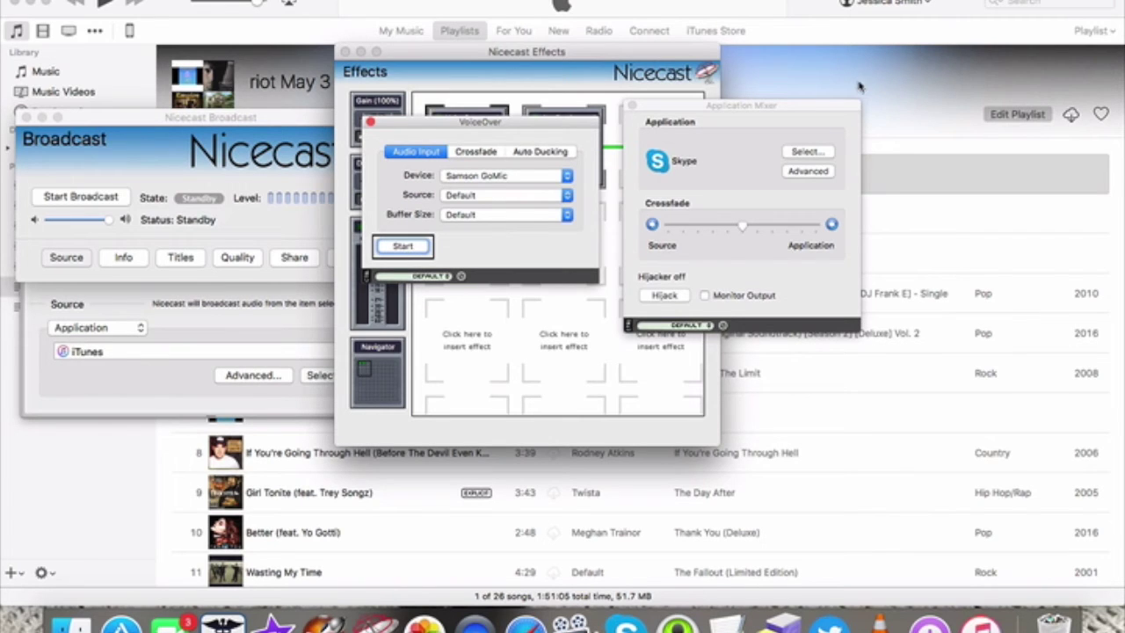
click(327, 173)
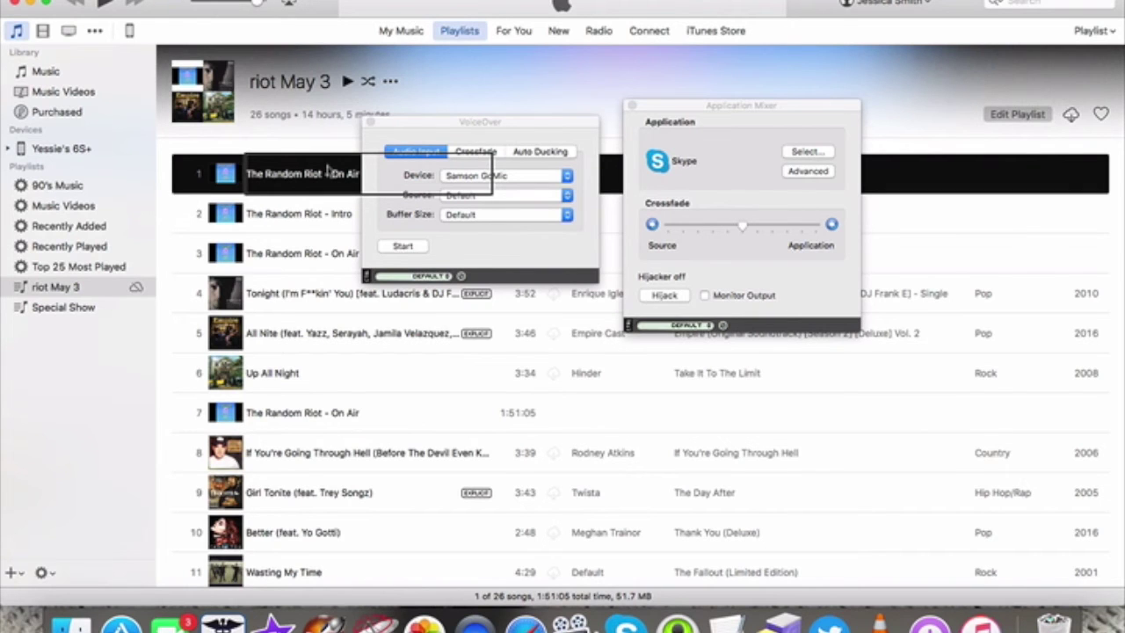
key(super+Tab)
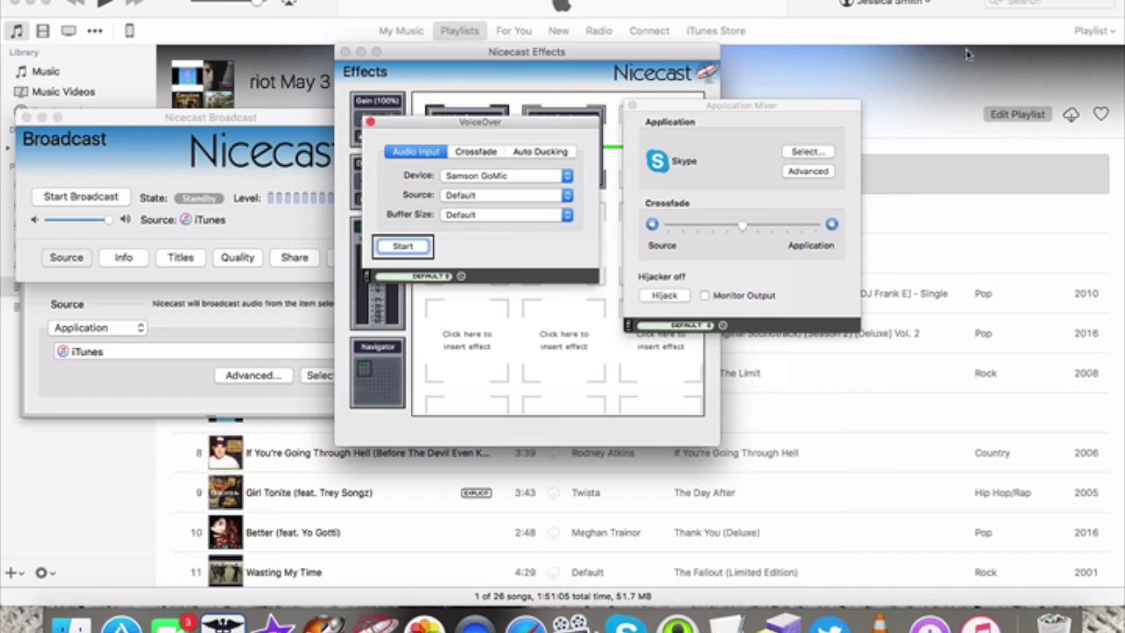
click(756, 154)
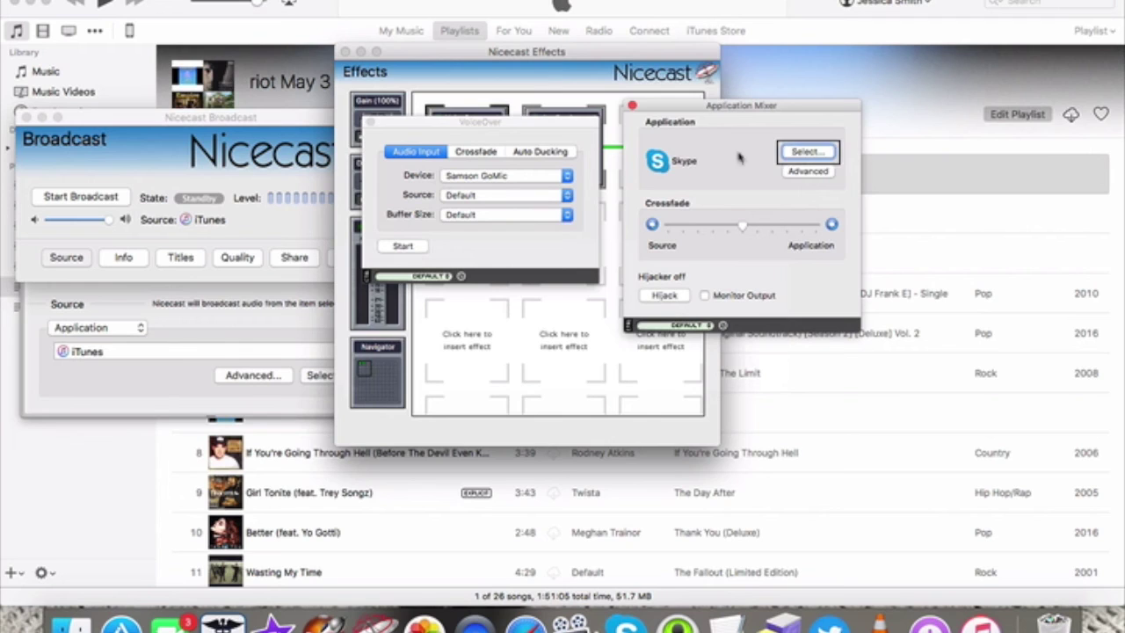
key(Tab)
key(Tab)
key(Tab)
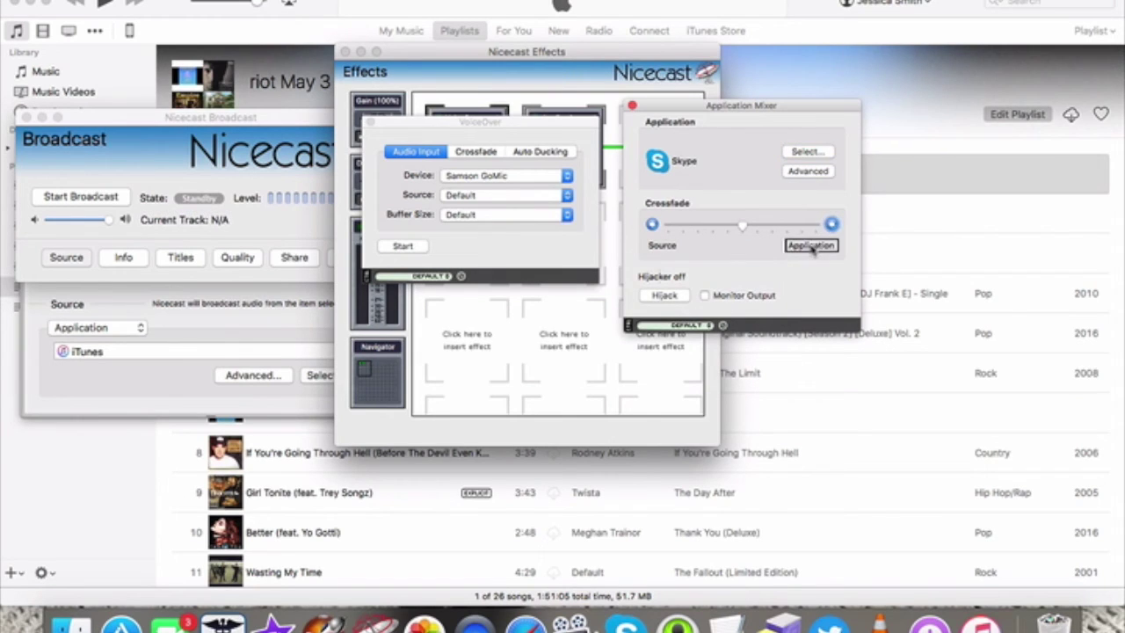
key(Tab)
key(Tab)
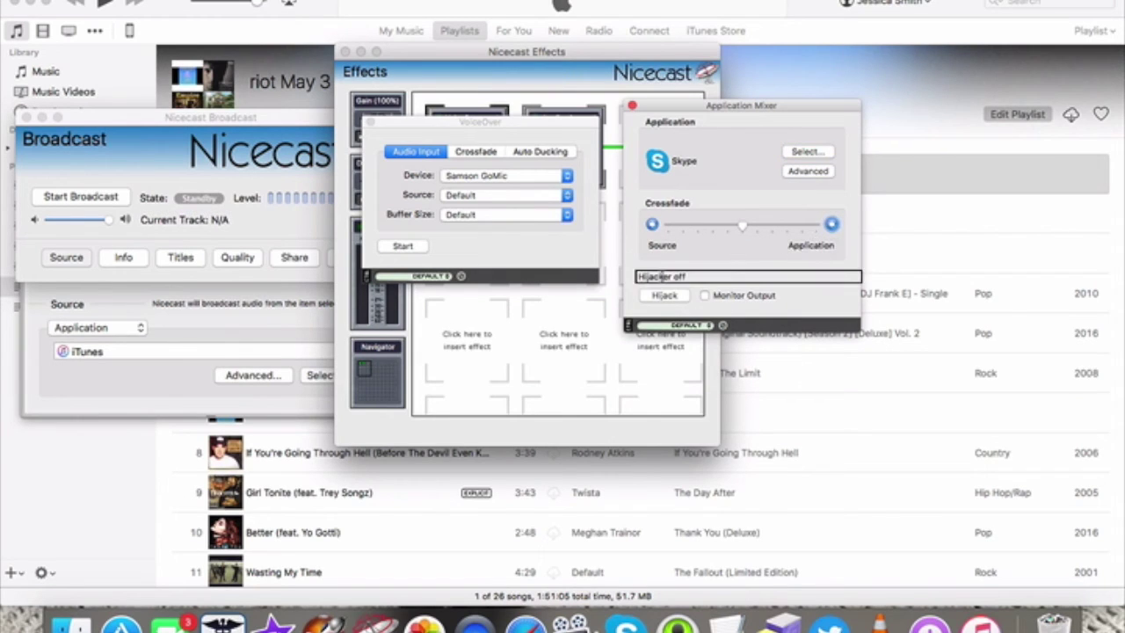